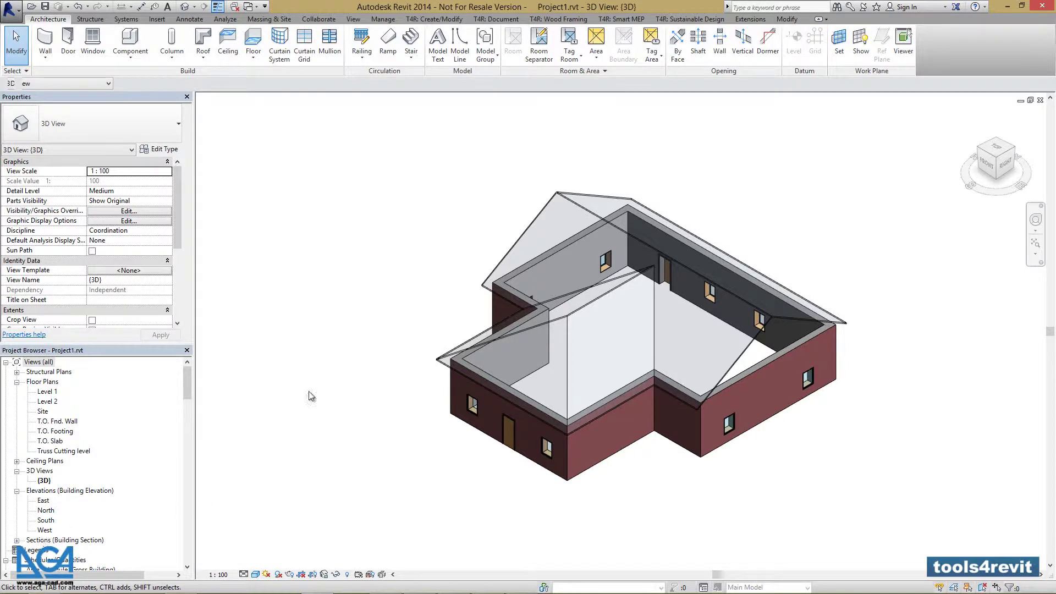
- Float the Truss+RT panel from the T4R: Wood Framing tab and expand its Configurations commands
{"action": "left_click", "coordinate": [553, 21]}
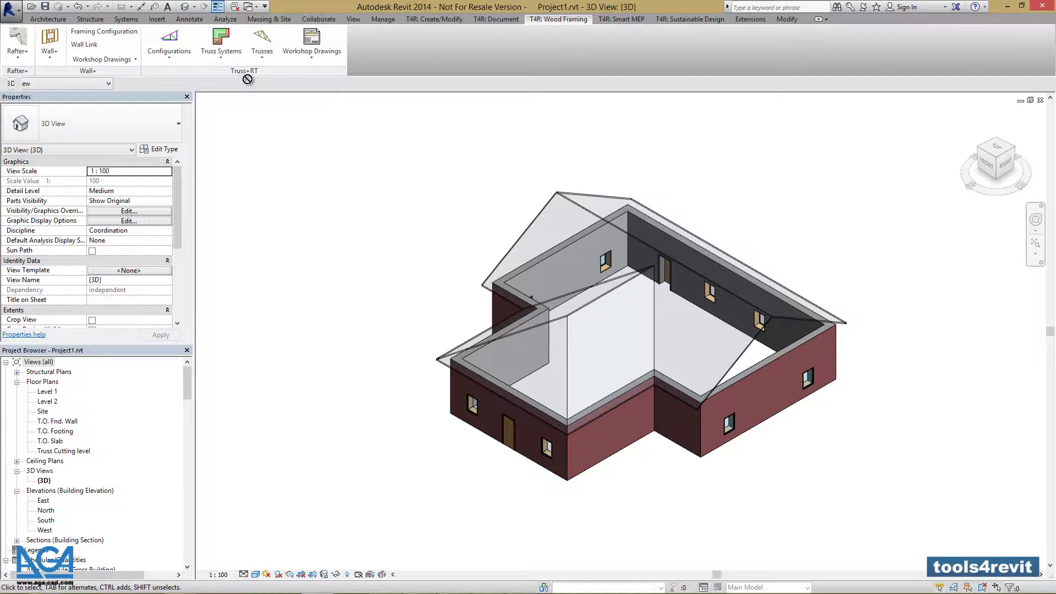
{"action": "left_click_drag", "start_coordinate": [238, 72], "coordinate": [331, 165]}
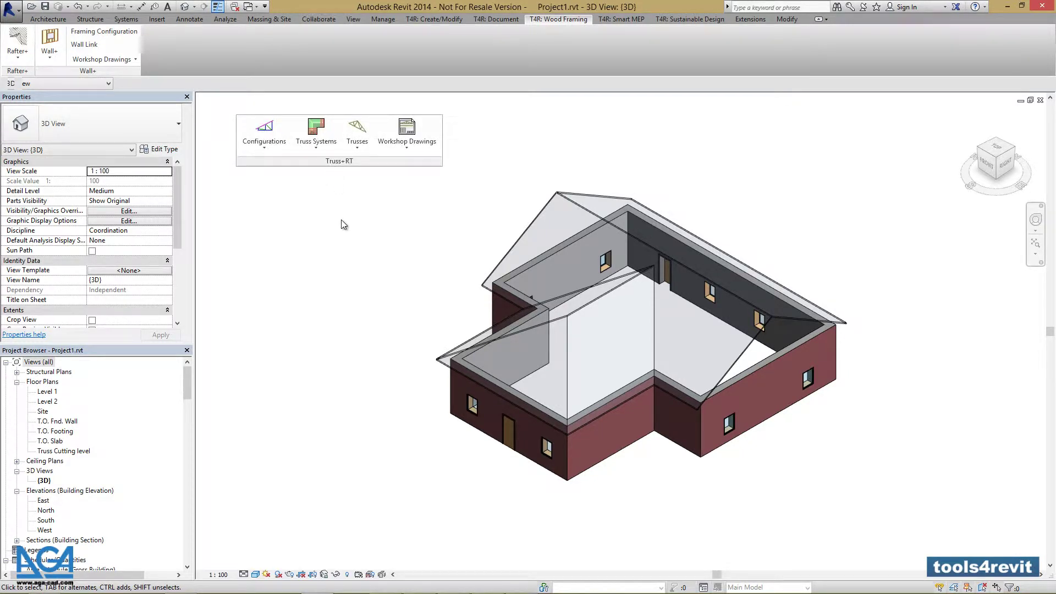
{"action": "left_click", "coordinate": [267, 141]}
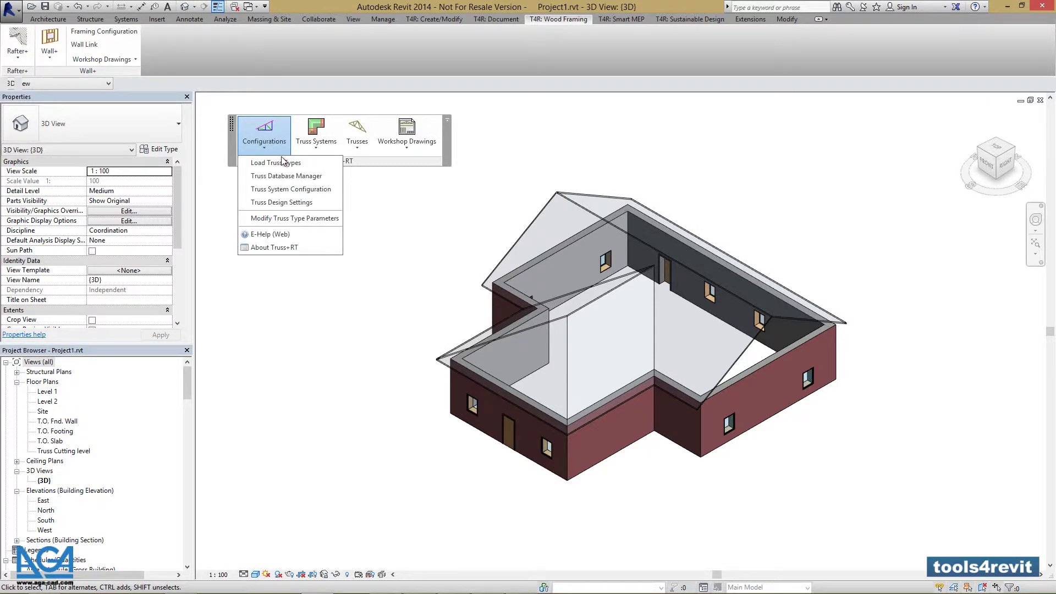
- Open Truss System Configuration centred on screen and review the system types, keeping California
{"action": "left_click", "coordinate": [284, 189]}
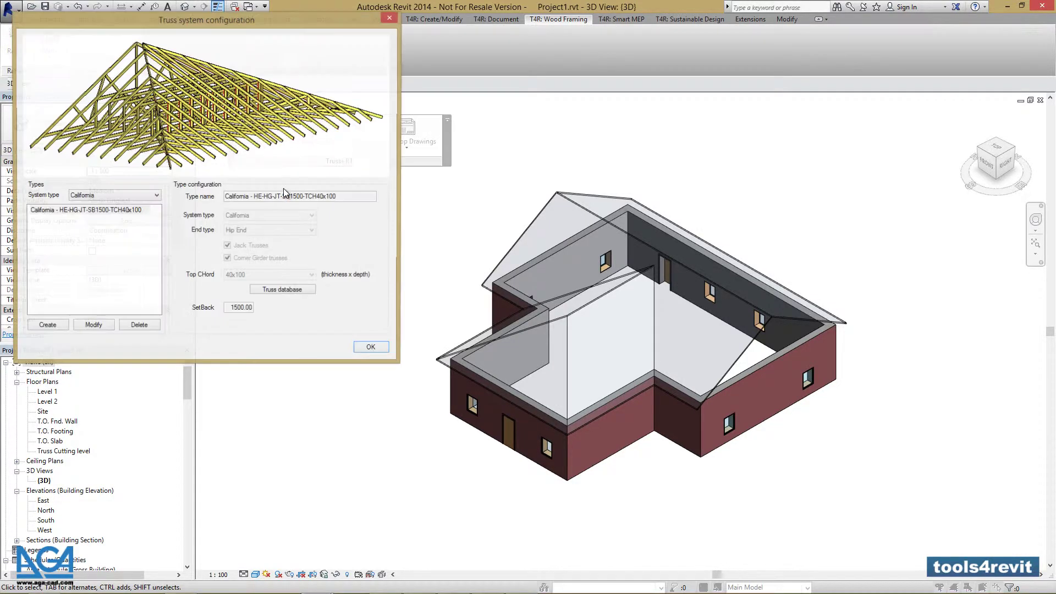
{"action": "left_click_drag", "start_coordinate": [241, 32], "coordinate": [602, 181]}
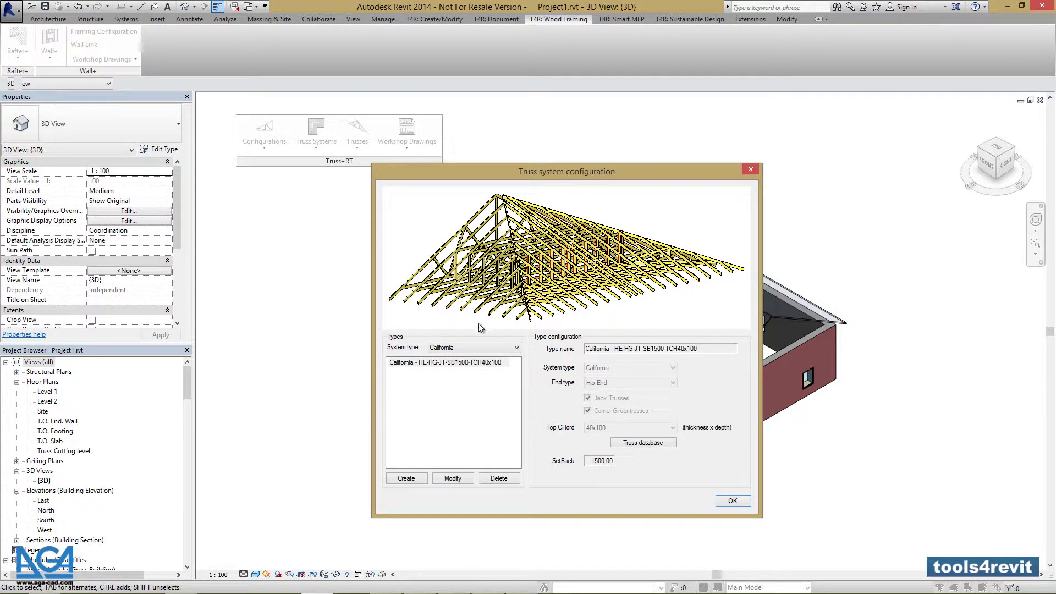
{"action": "left_click", "coordinate": [469, 348]}
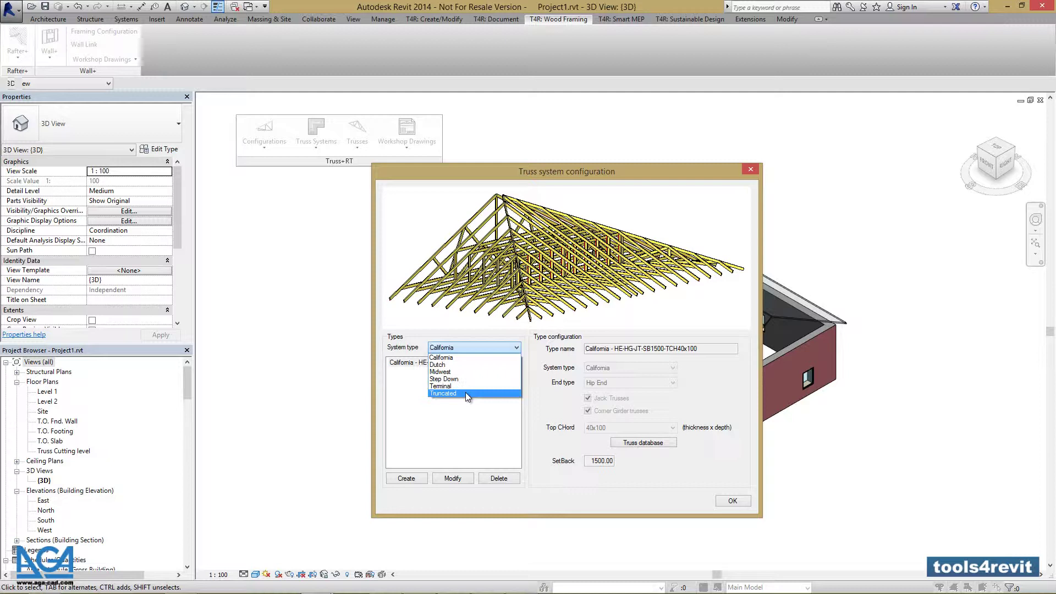
{"action": "left_click", "coordinate": [500, 344]}
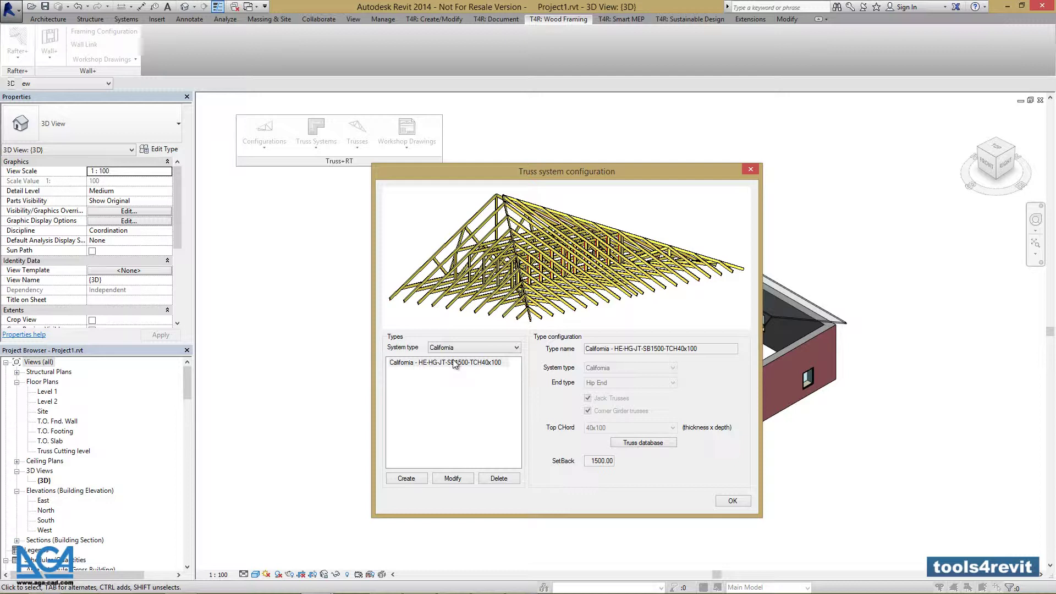
- Start a new truss system type and set its system type to Dutch
{"action": "left_click", "coordinate": [407, 479]}
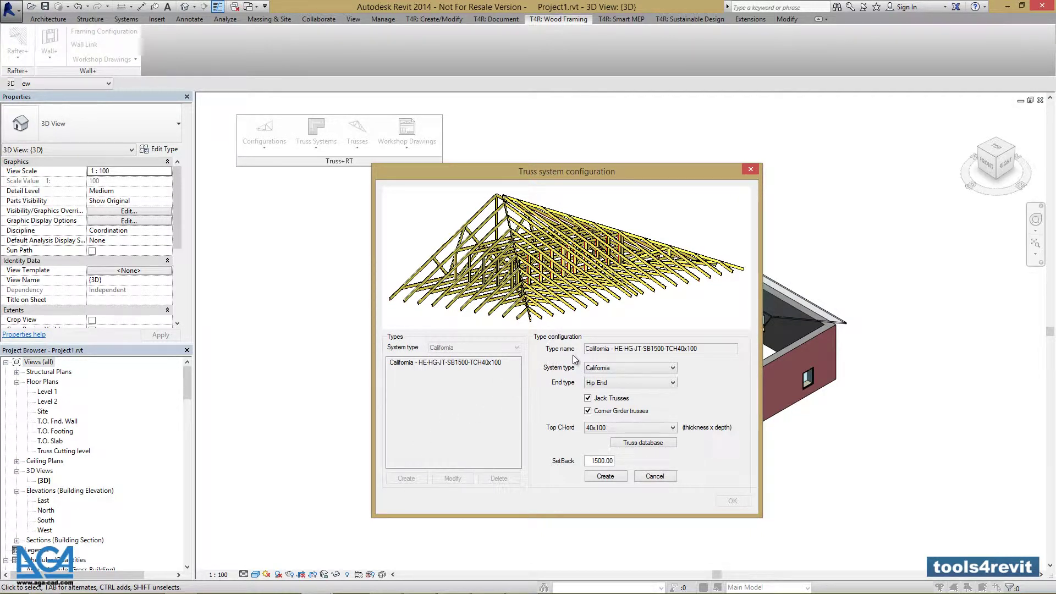
{"action": "left_click", "coordinate": [610, 367]}
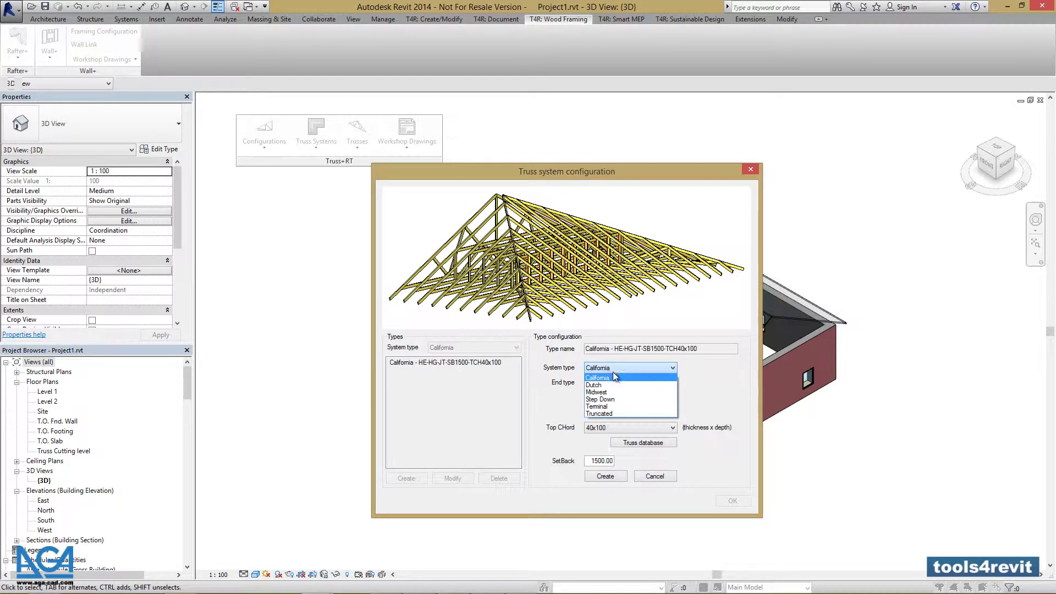
{"action": "left_click", "coordinate": [612, 383]}
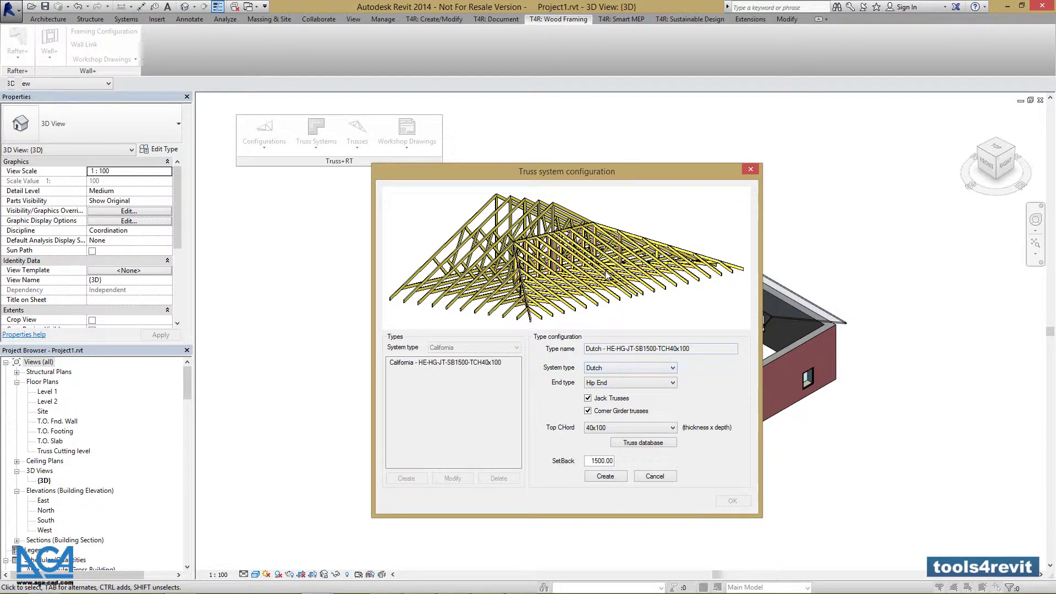
- Preview the Midwest, Step Down, Terminal and Truncated system types, then return to Dutch
{"action": "left_click", "coordinate": [619, 369]}
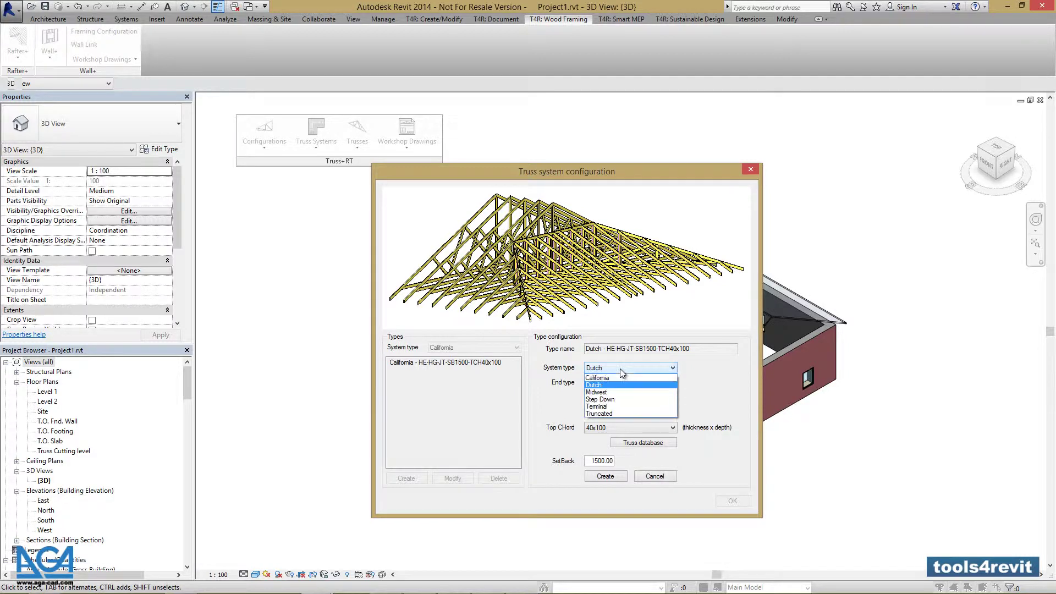
{"action": "left_click", "coordinate": [614, 390]}
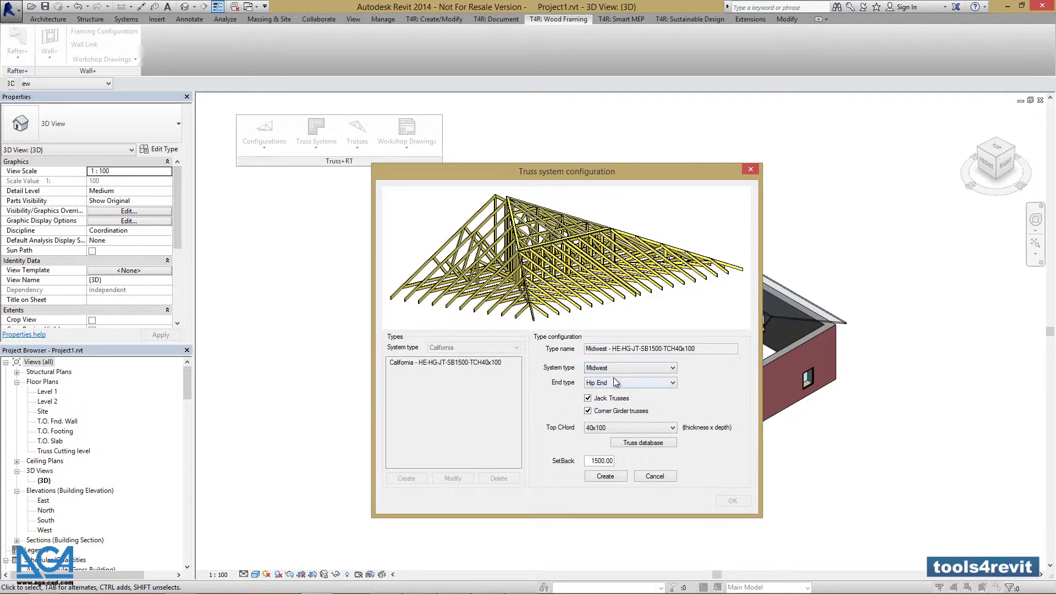
{"action": "left_click", "coordinate": [615, 368]}
{"action": "left_click", "coordinate": [615, 399]}
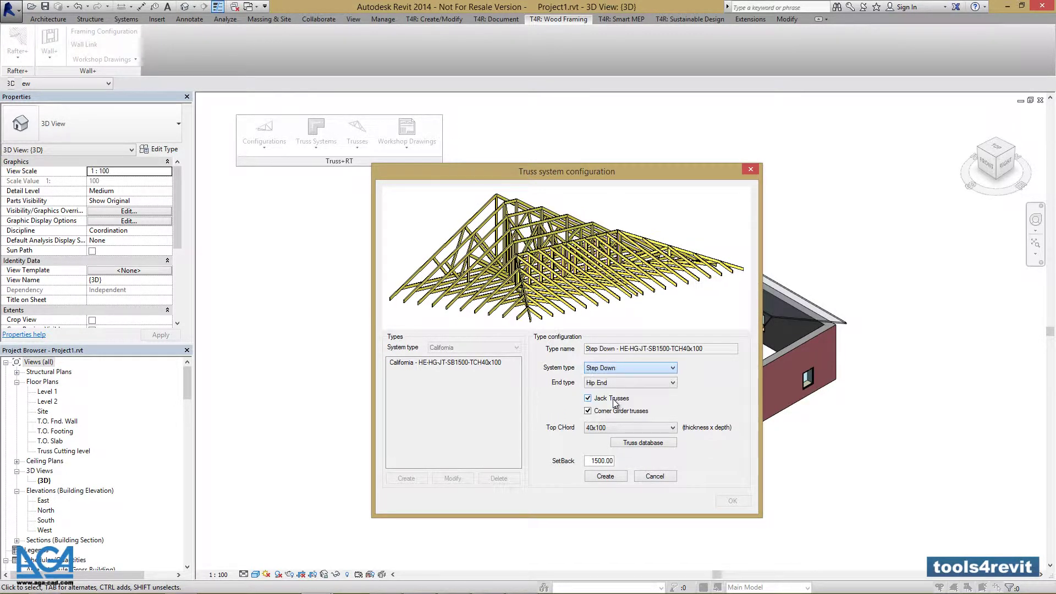
{"action": "left_click", "coordinate": [614, 369]}
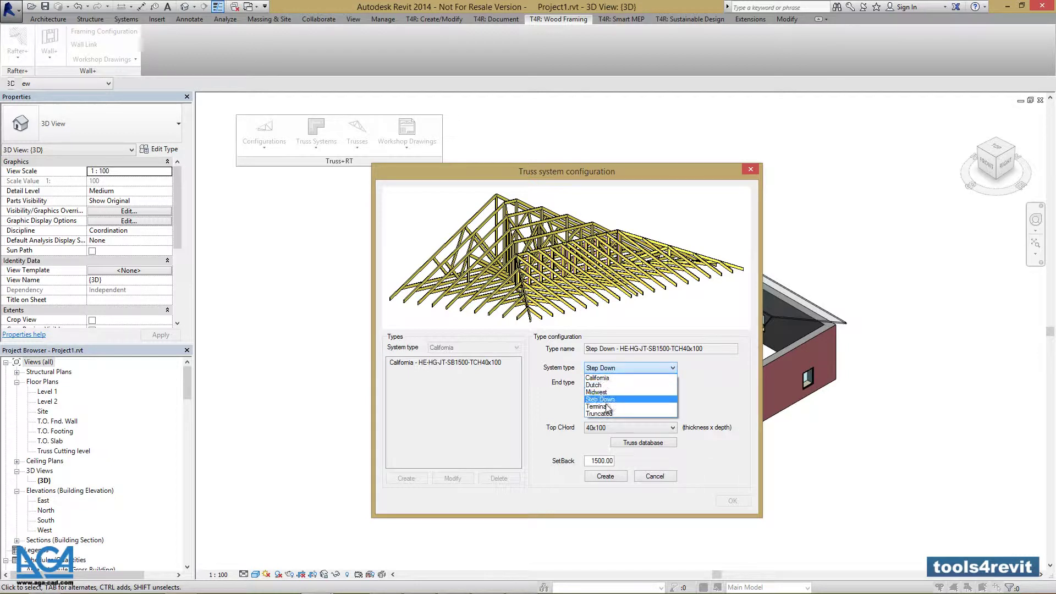
{"action": "left_click", "coordinate": [611, 406]}
{"action": "left_click", "coordinate": [614, 368]}
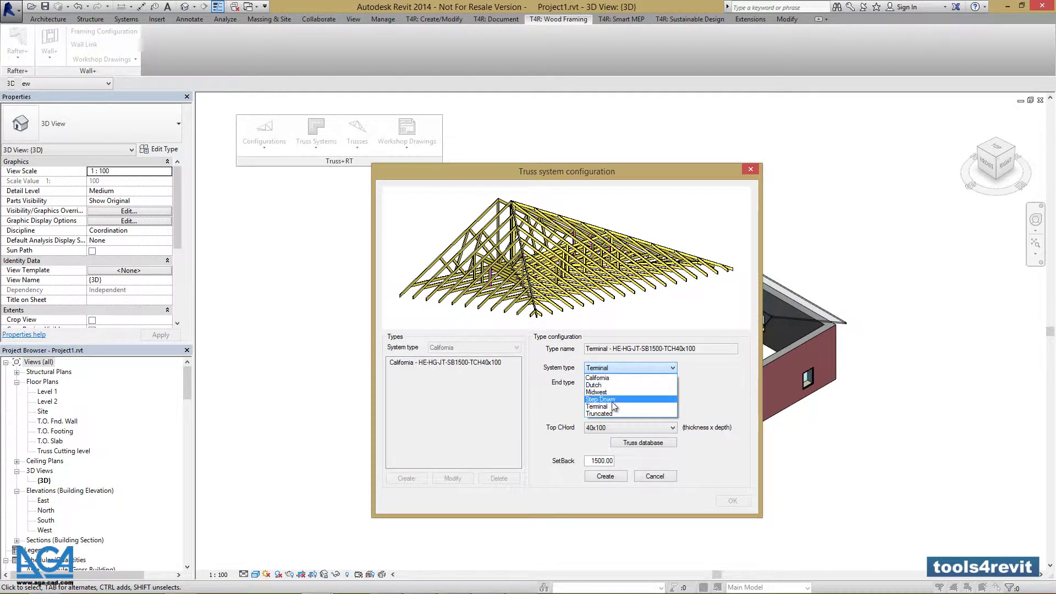
{"action": "left_click", "coordinate": [615, 413]}
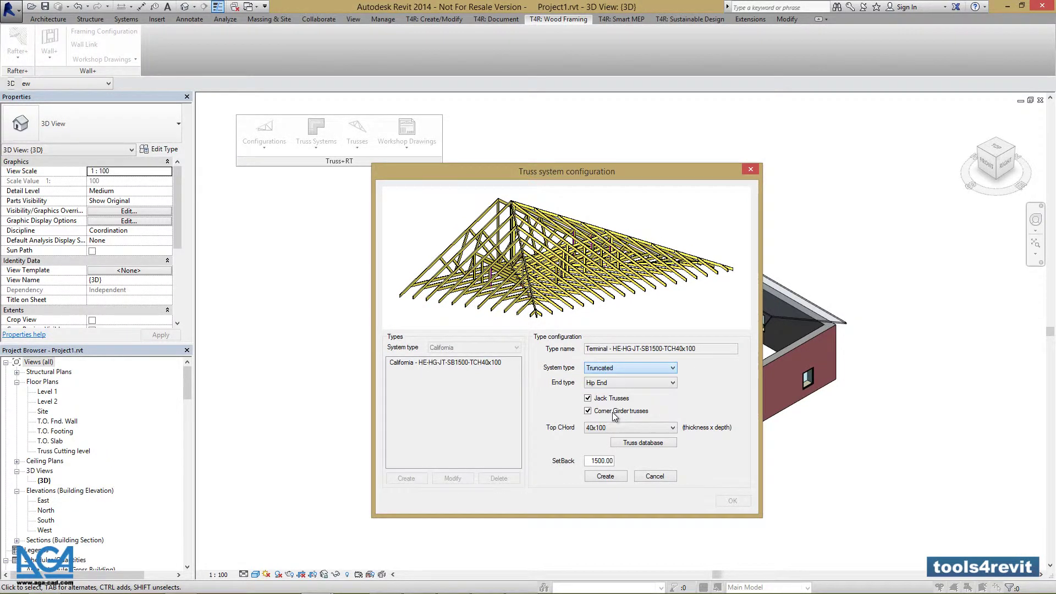
{"action": "left_click", "coordinate": [613, 368]}
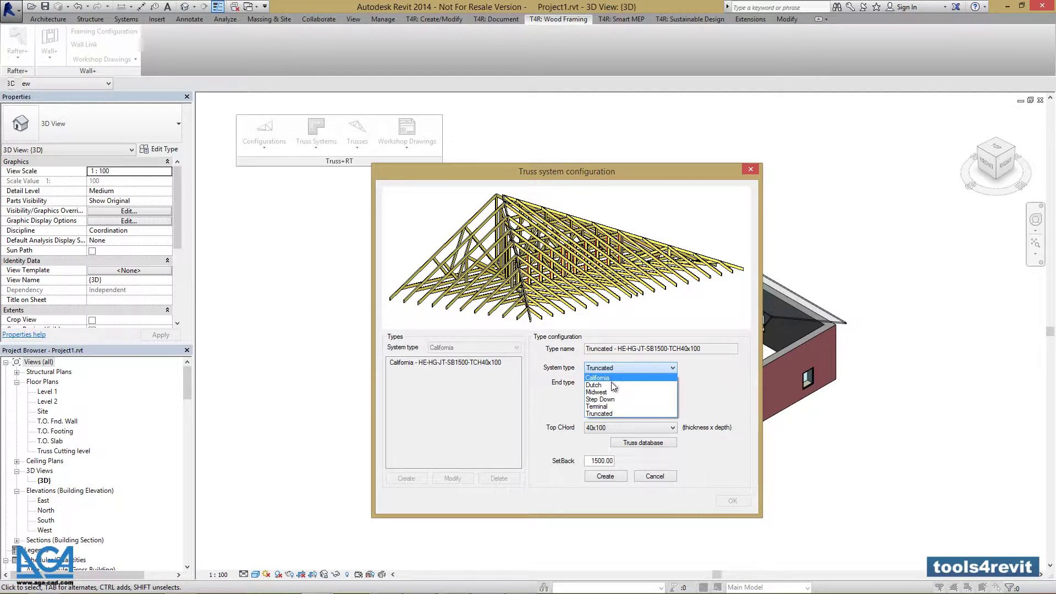
{"action": "left_click", "coordinate": [612, 385]}
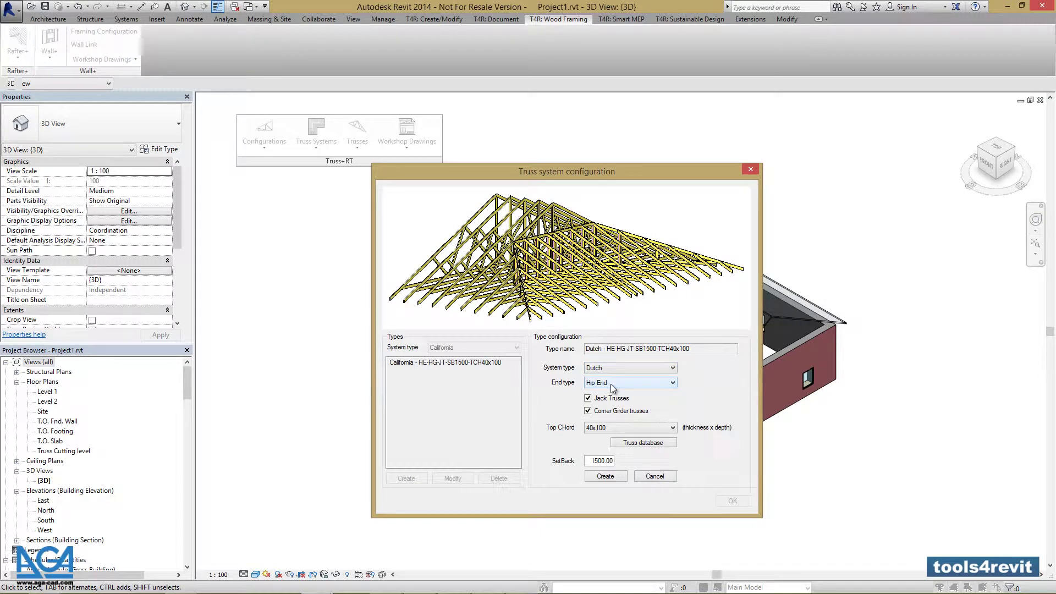
{"action": "left_click", "coordinate": [610, 384]}
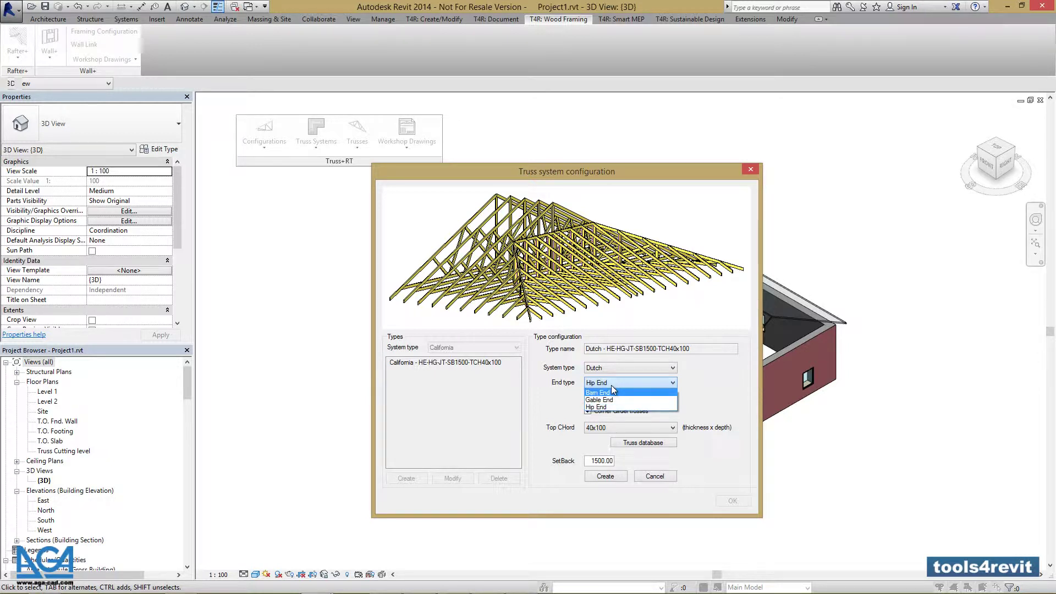
{"action": "left_click", "coordinate": [610, 392]}
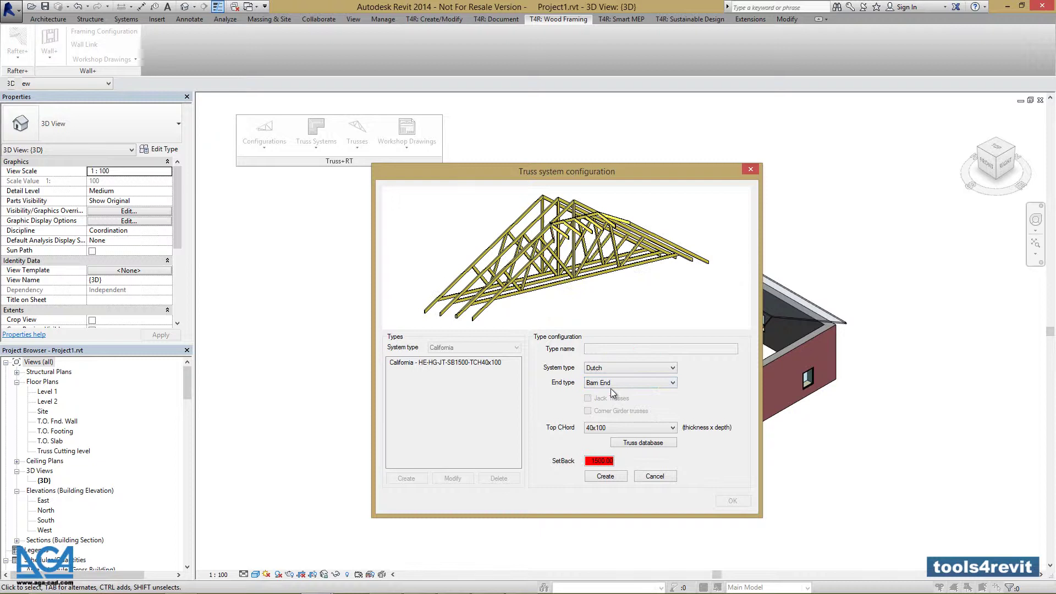
{"action": "left_click", "coordinate": [613, 385]}
{"action": "left_click", "coordinate": [615, 398]}
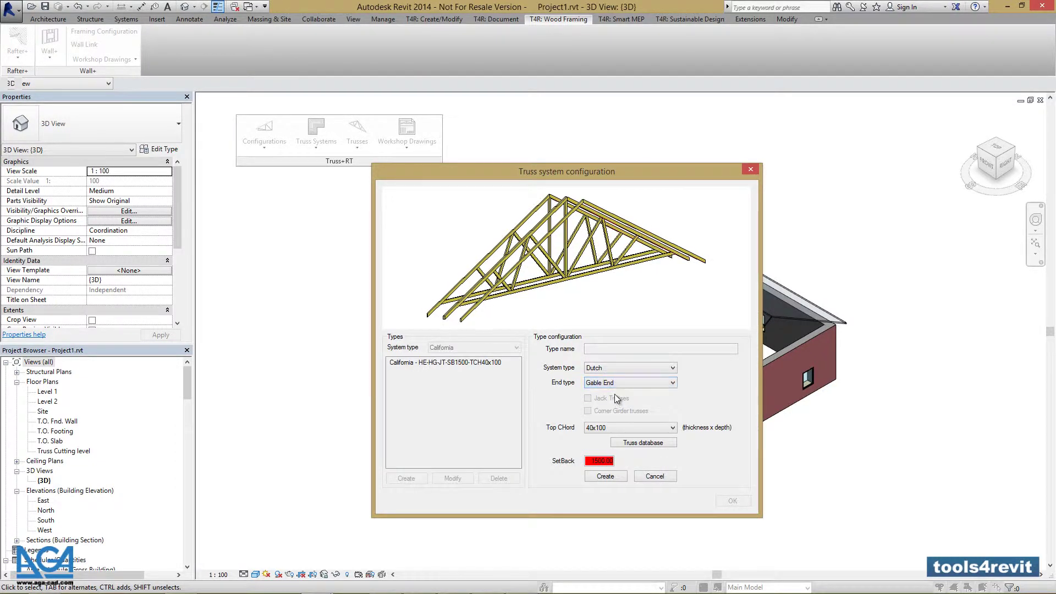
{"action": "left_click", "coordinate": [613, 385]}
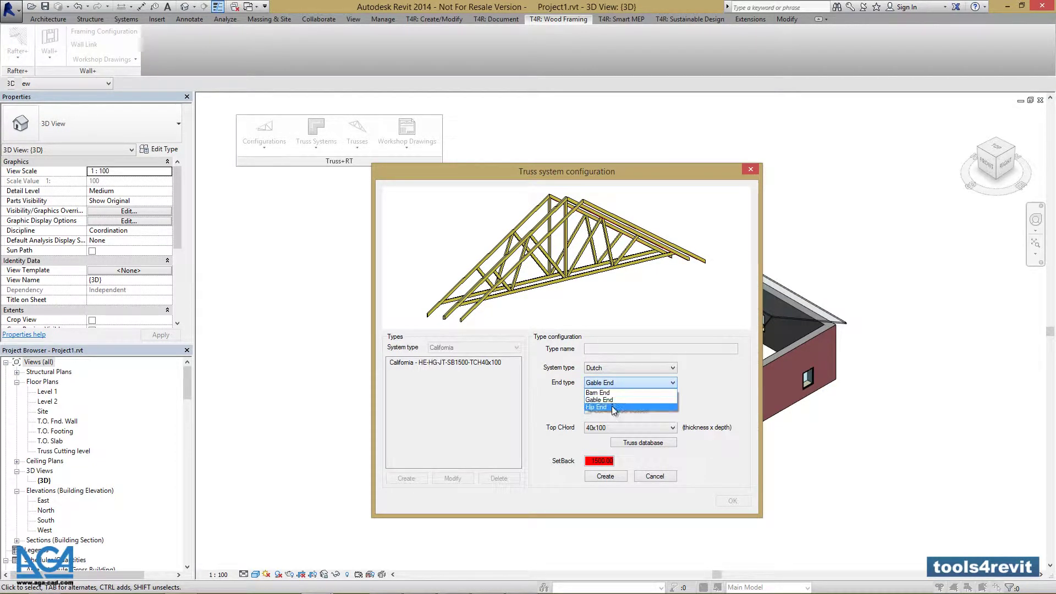
{"action": "left_click", "coordinate": [614, 402]}
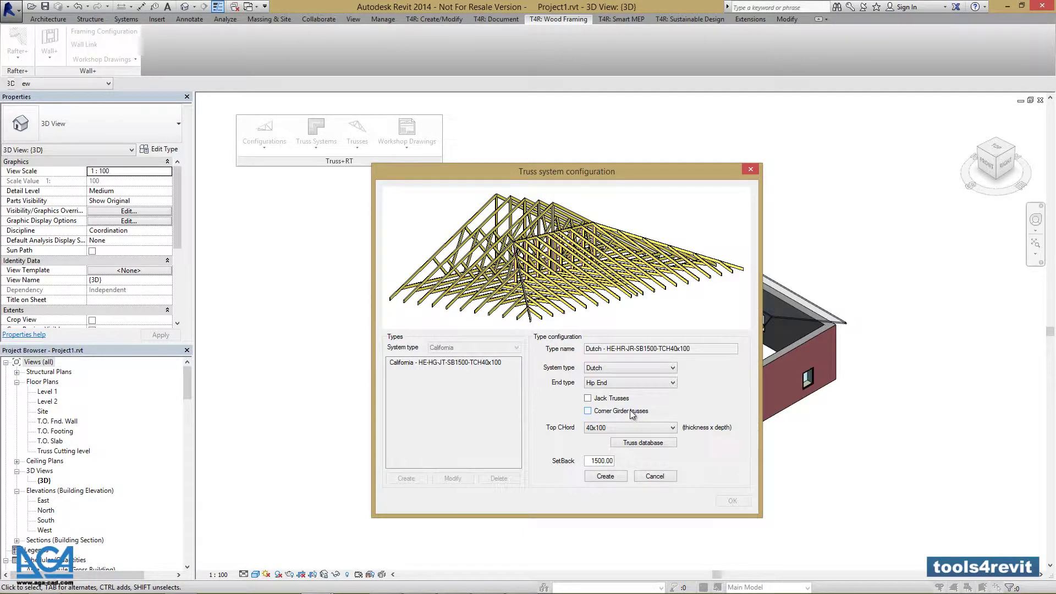
{"action": "left_click", "coordinate": [588, 399]}
{"action": "left_click", "coordinate": [588, 411]}
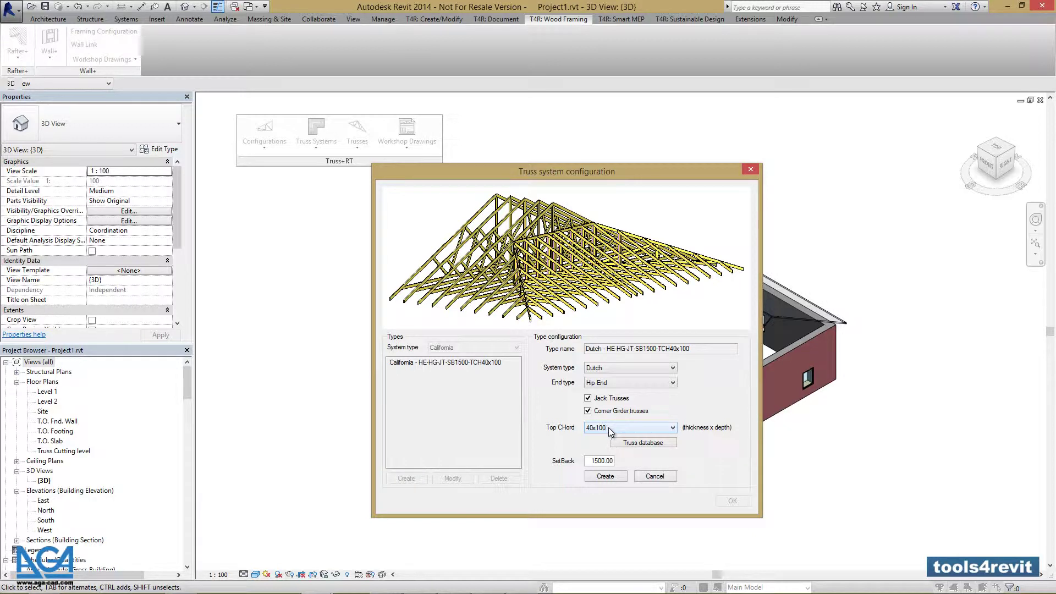
- Choose a 35x90 top chord and create the Dutch - HE-HG-JT-SB1500-TCH35x90 type
{"action": "left_click", "coordinate": [610, 427]}
{"action": "left_click", "coordinate": [606, 478]}
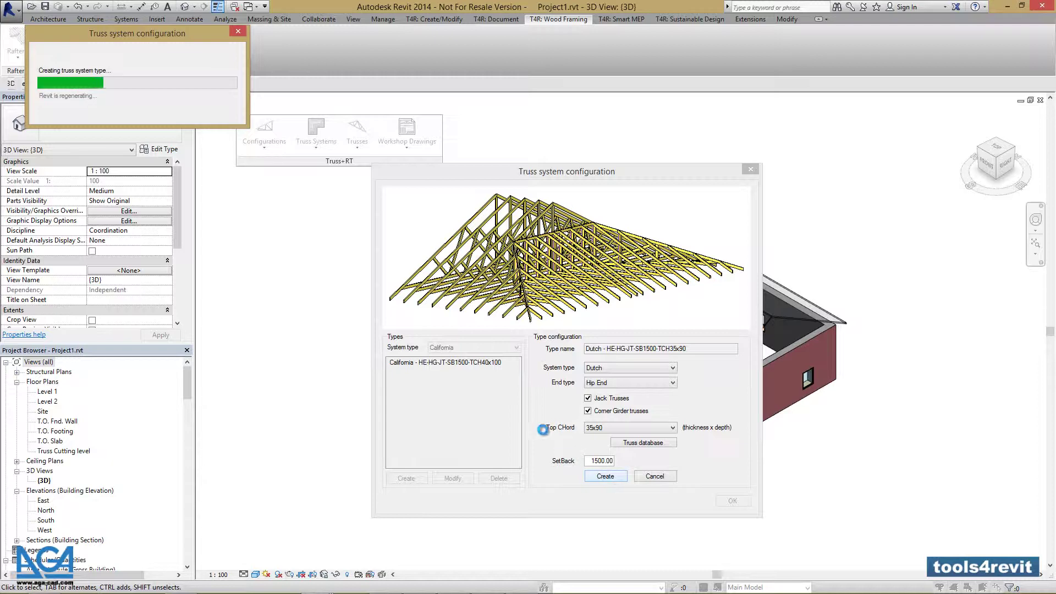
{"action": "left_click_drag", "start_coordinate": [202, 37], "coordinate": [613, 236]}
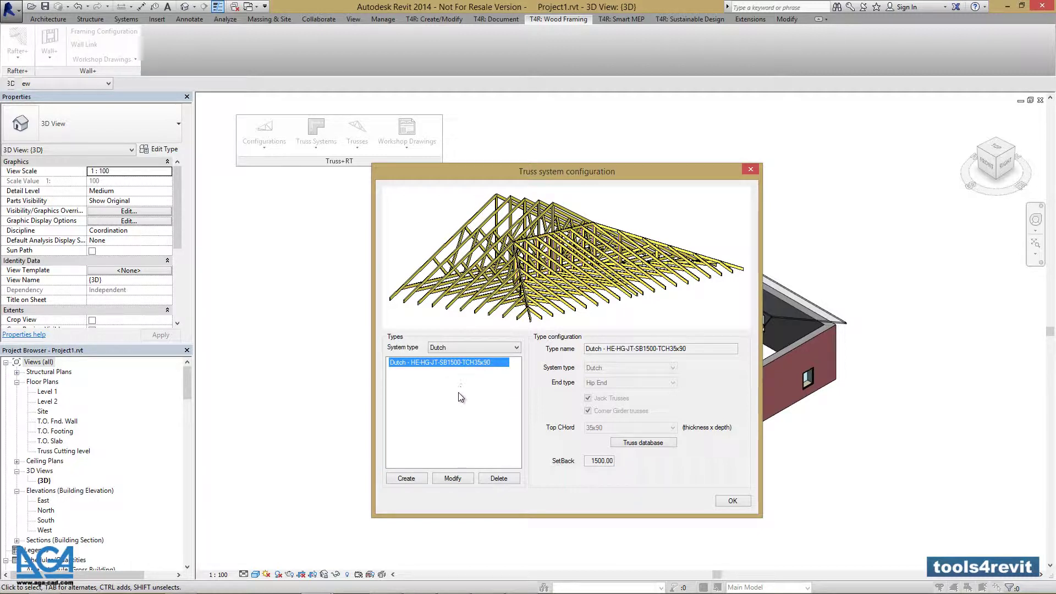
- Modify and apply the new Dutch 35x90 type, then close the configuration with OK
{"action": "left_click", "coordinate": [453, 478]}
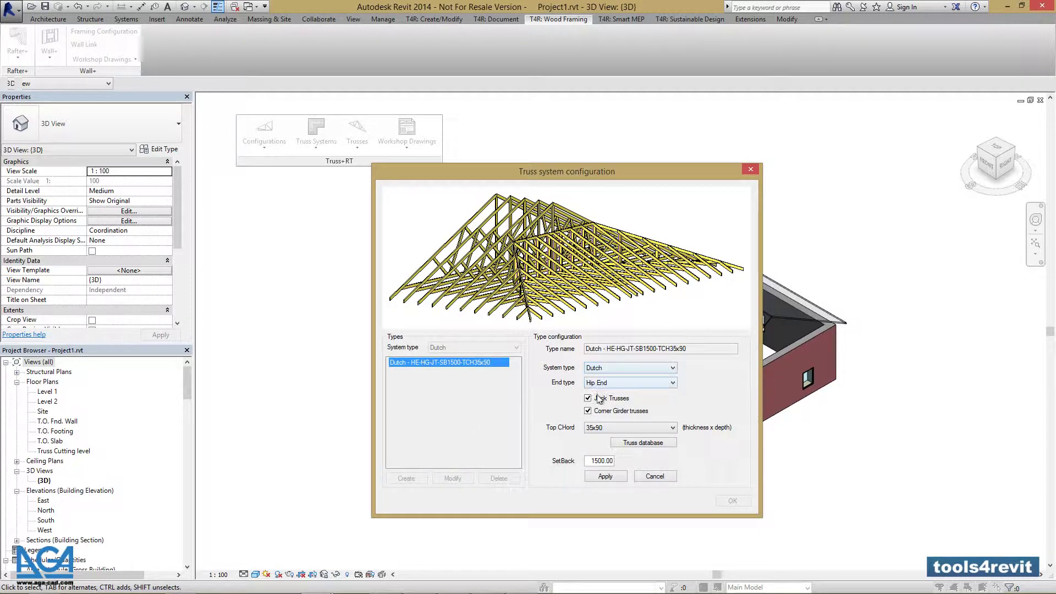
{"action": "left_click", "coordinate": [599, 477]}
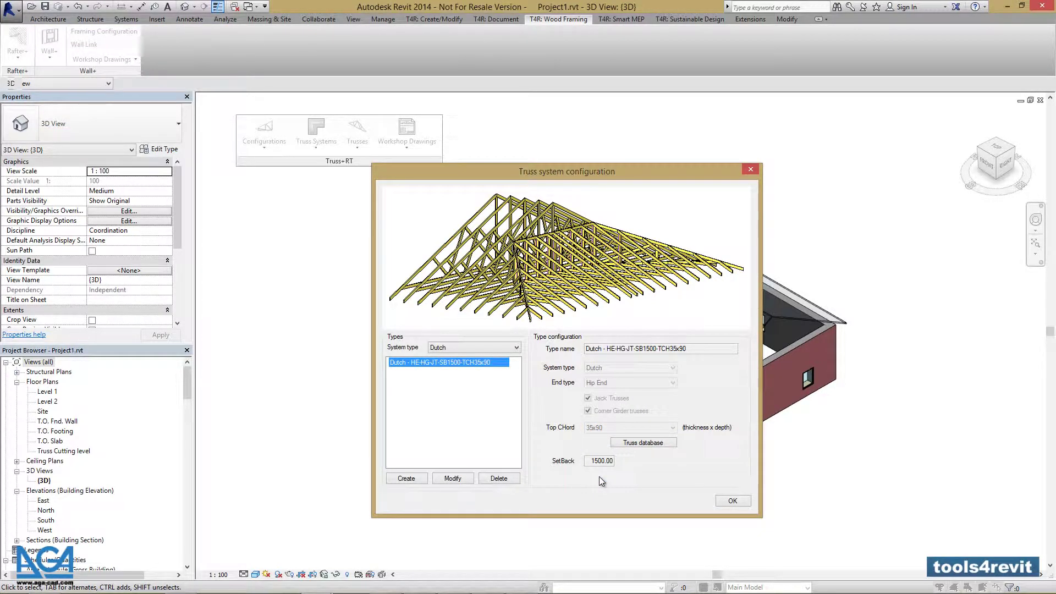
{"action": "left_click", "coordinate": [730, 500]}
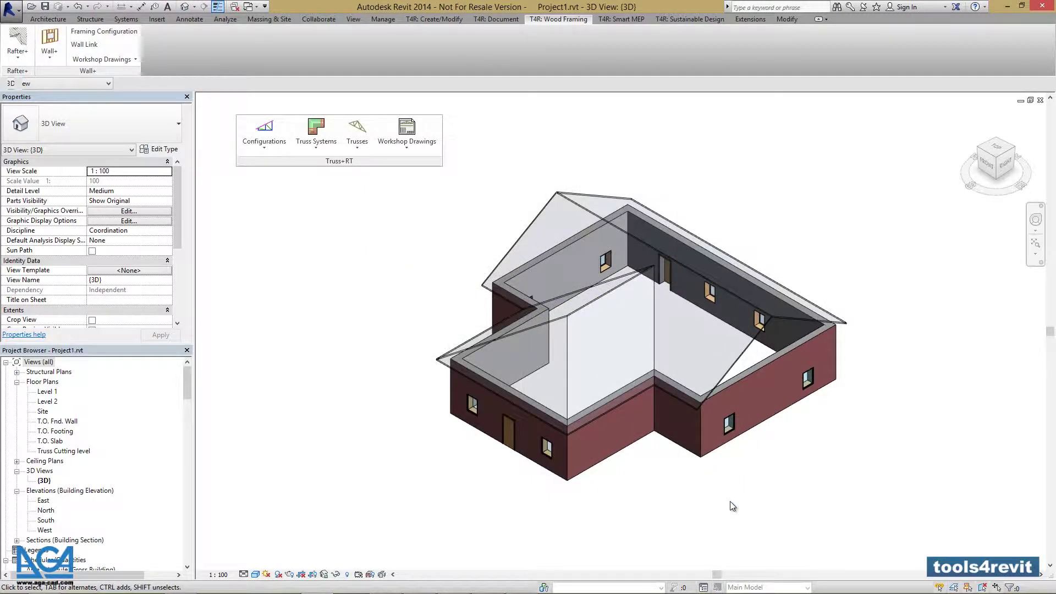